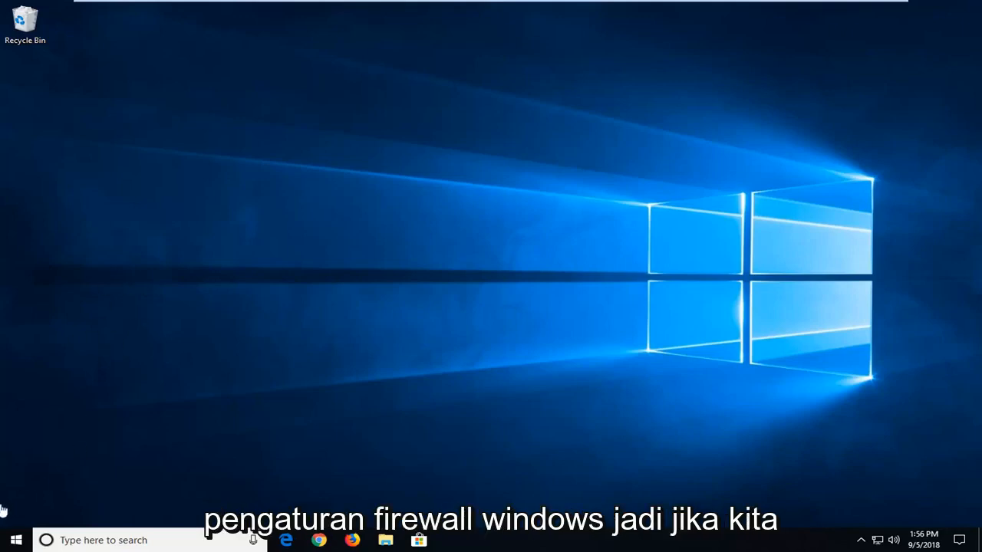
Bring up the Start menu to search for the Windows firewall.
click(15, 540)
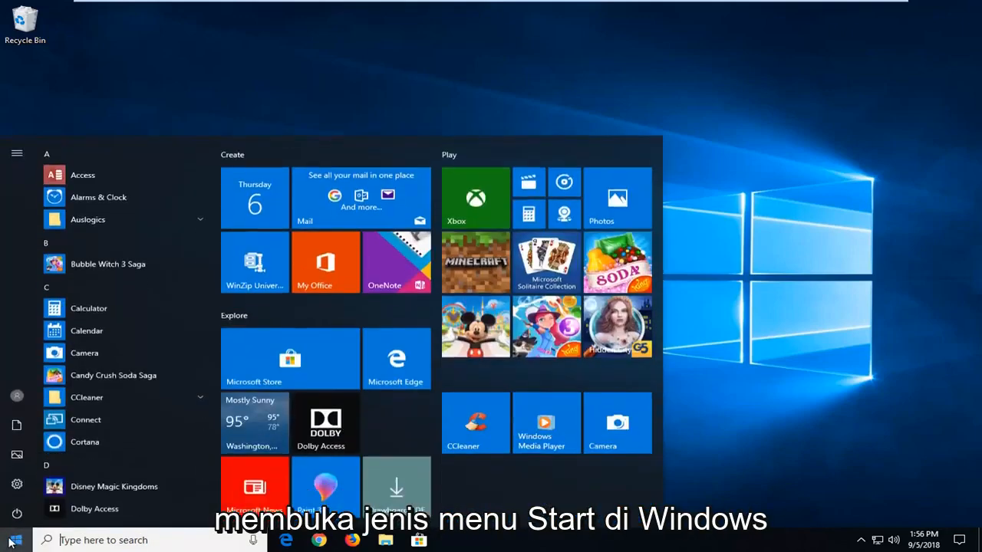
text(windows fire)
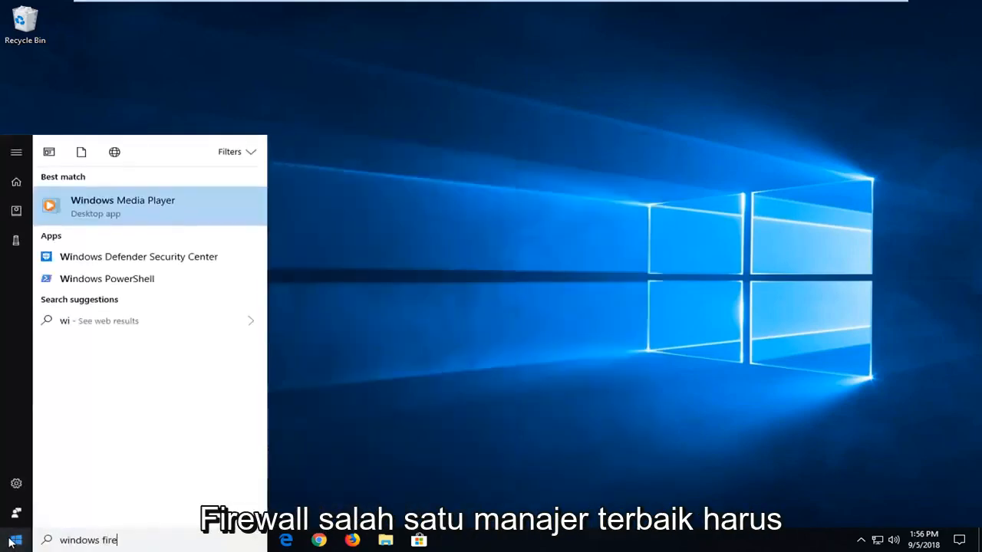
text(wall)
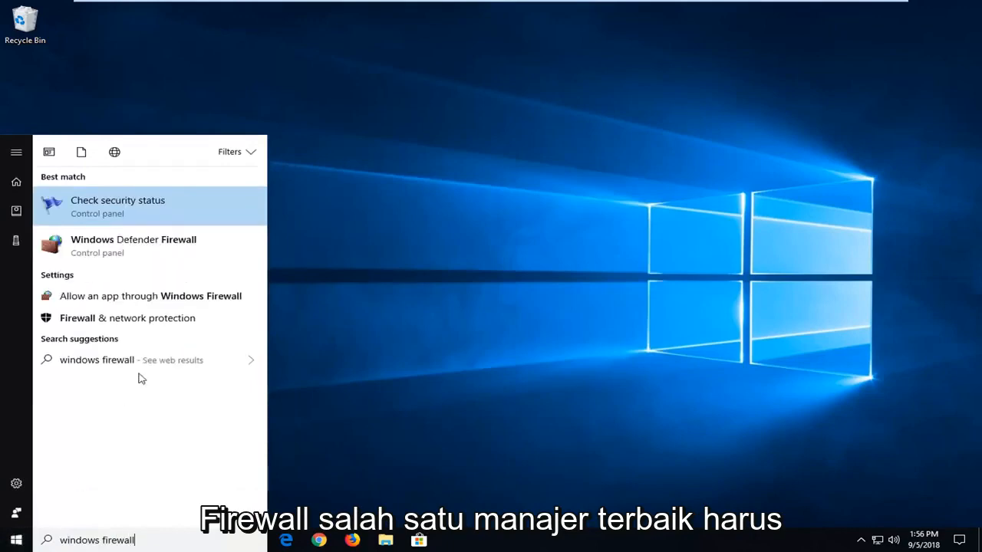
Show the Windows Defender Firewall page in Control Panel from the search results.
click(115, 245)
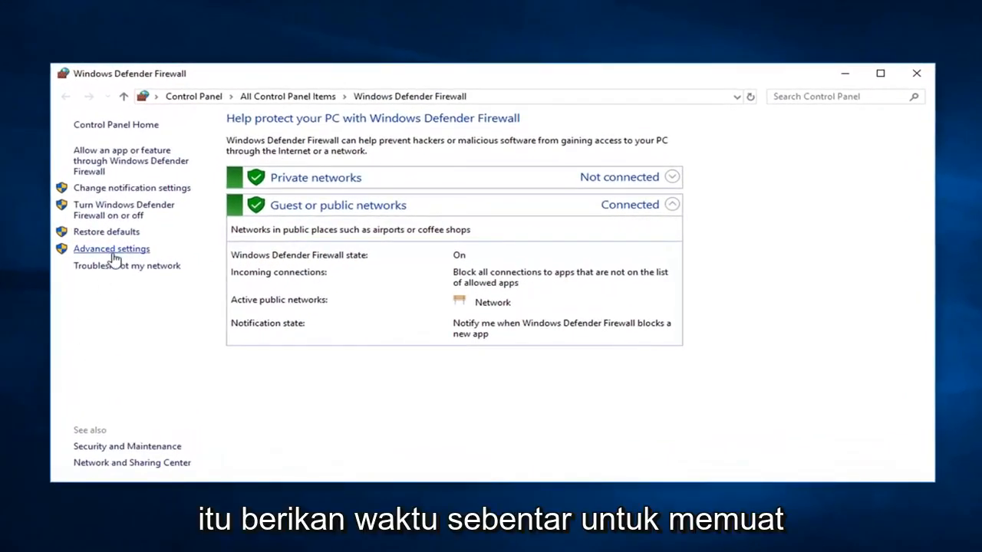
Reach the Advanced Security console and display the Inbound Rules list (after a glance at Outbound Rules).
click(112, 248)
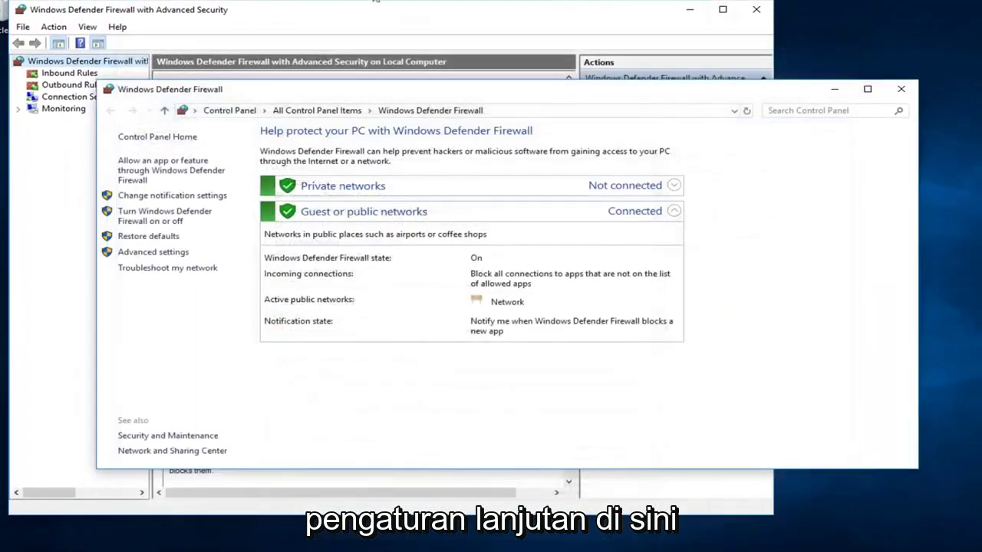
drag(375, 9, 484, 23)
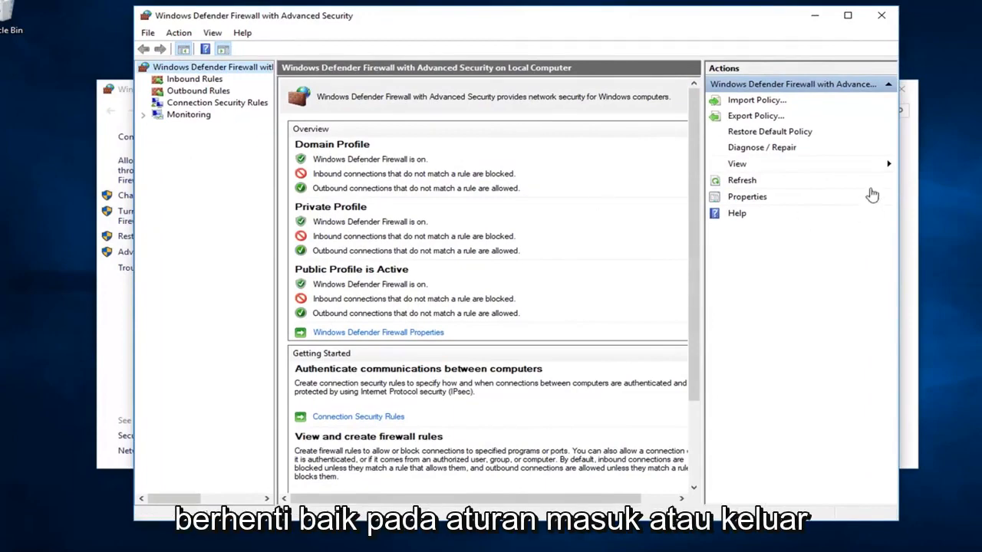
click(194, 79)
click(217, 102)
click(187, 81)
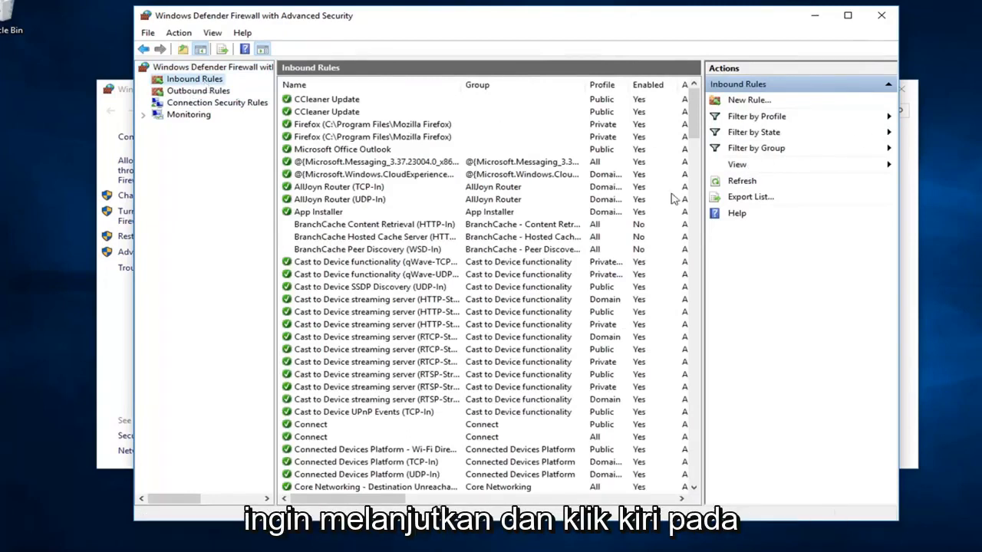
Start a new inbound rule and make it a Port rule on the Rule Type page.
click(737, 105)
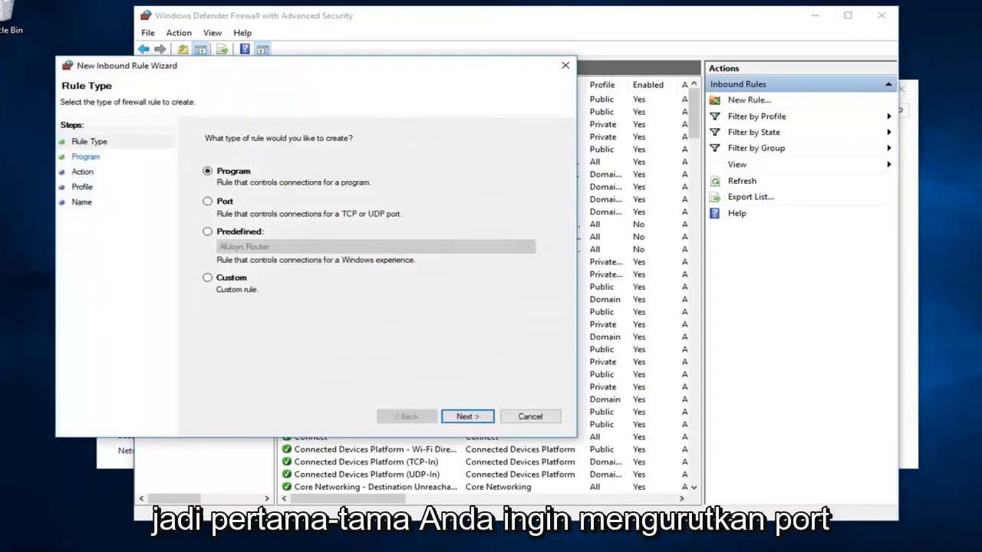
drag(310, 81, 485, 66)
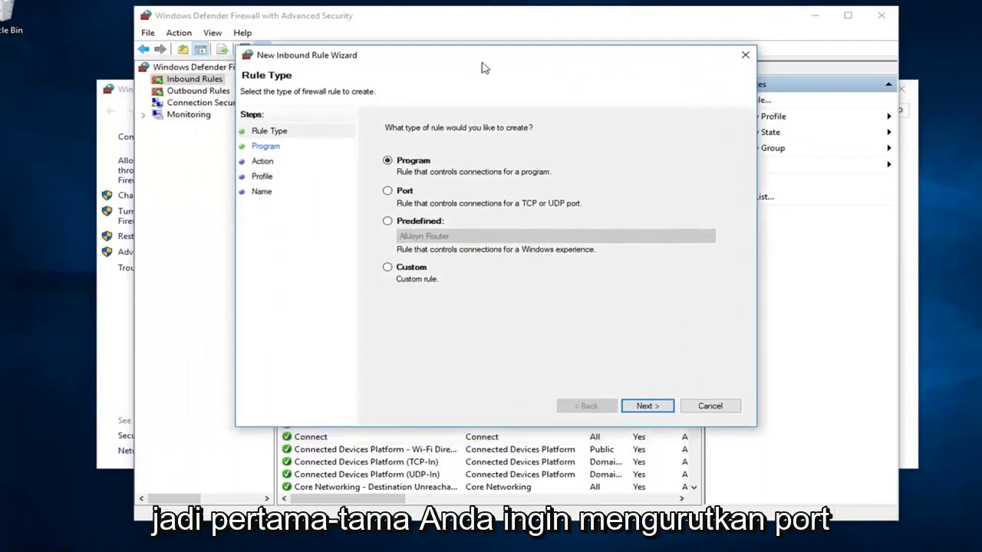
click(387, 190)
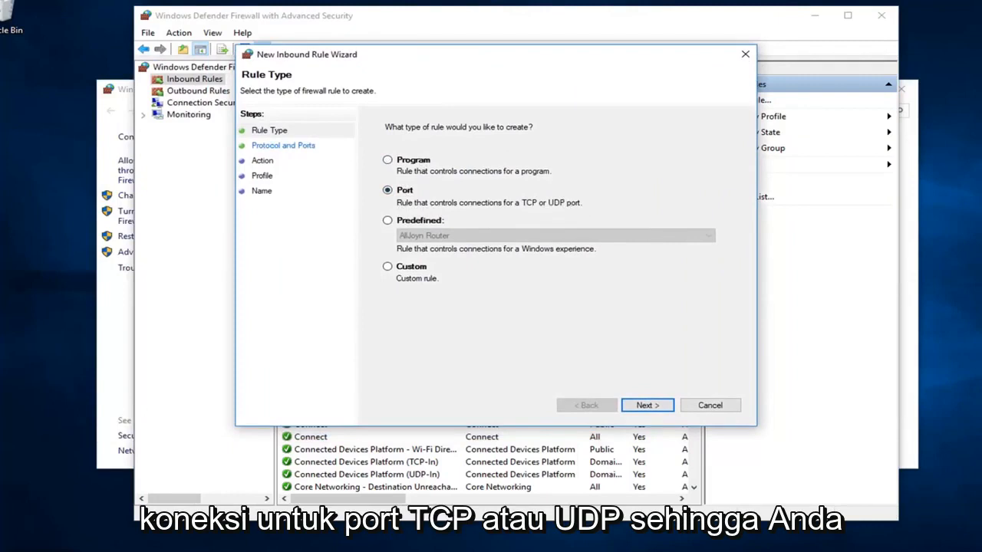
Advance to Protocol and Ports, with TCP and specific local port 80 set.
click(664, 412)
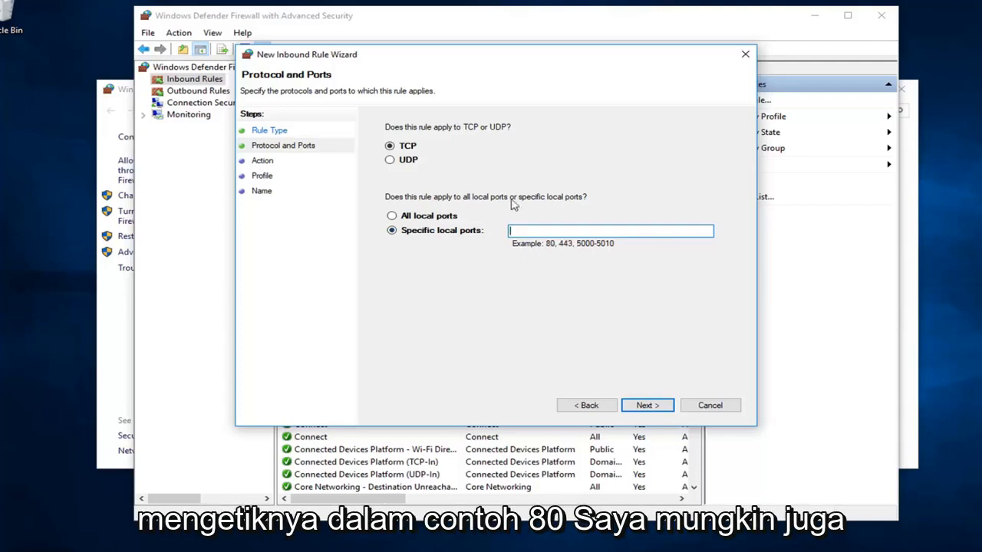
text(80)
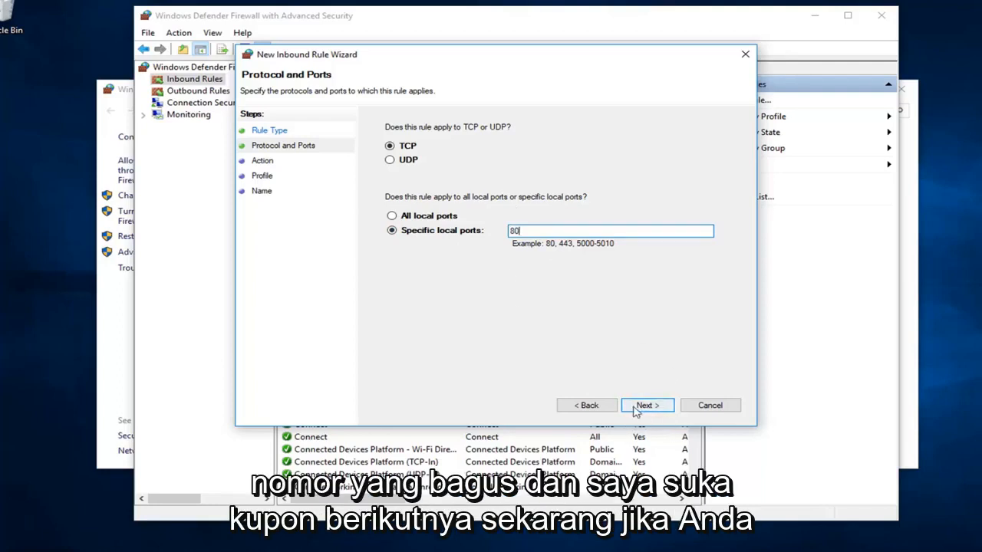
Choose Block the connection as the rule's action and advance to the Profile page.
click(641, 409)
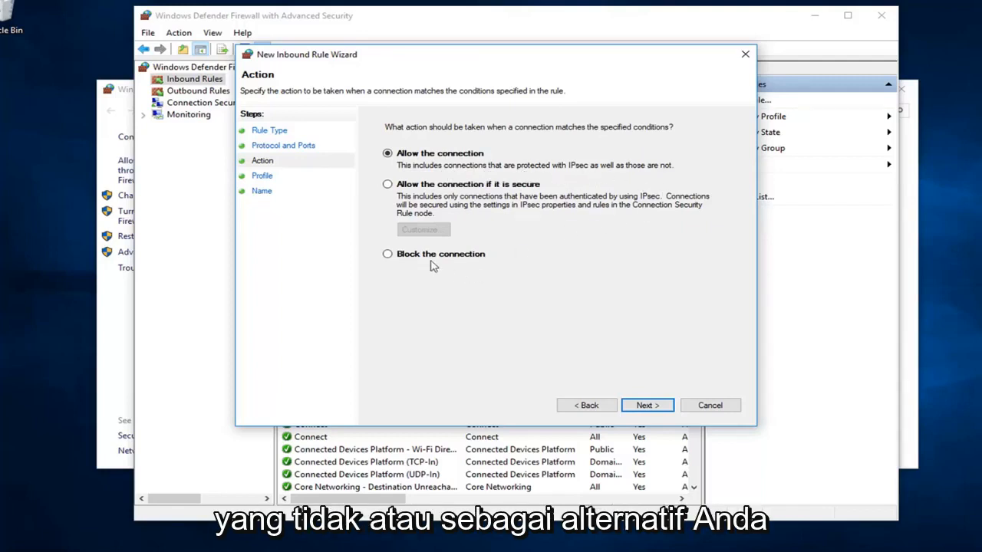
click(388, 254)
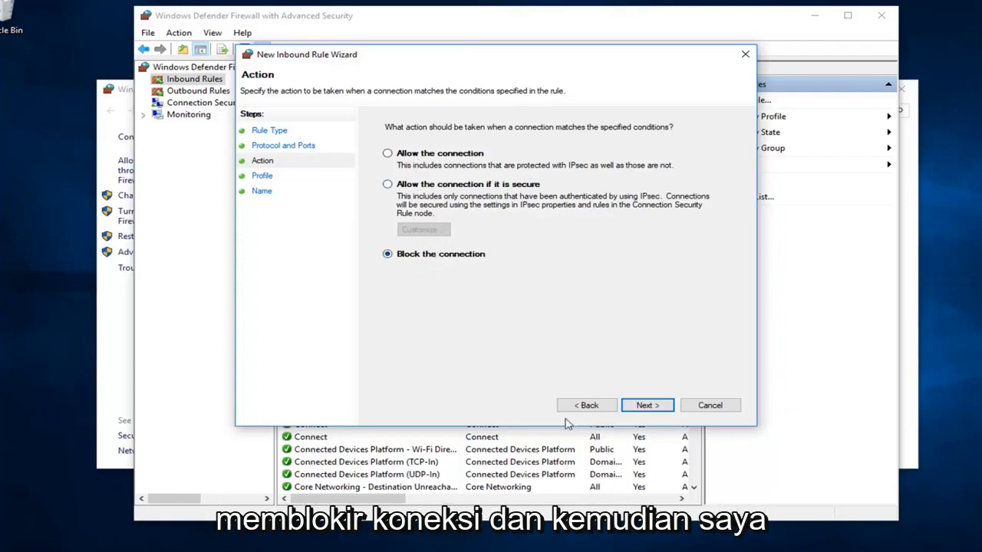
click(654, 410)
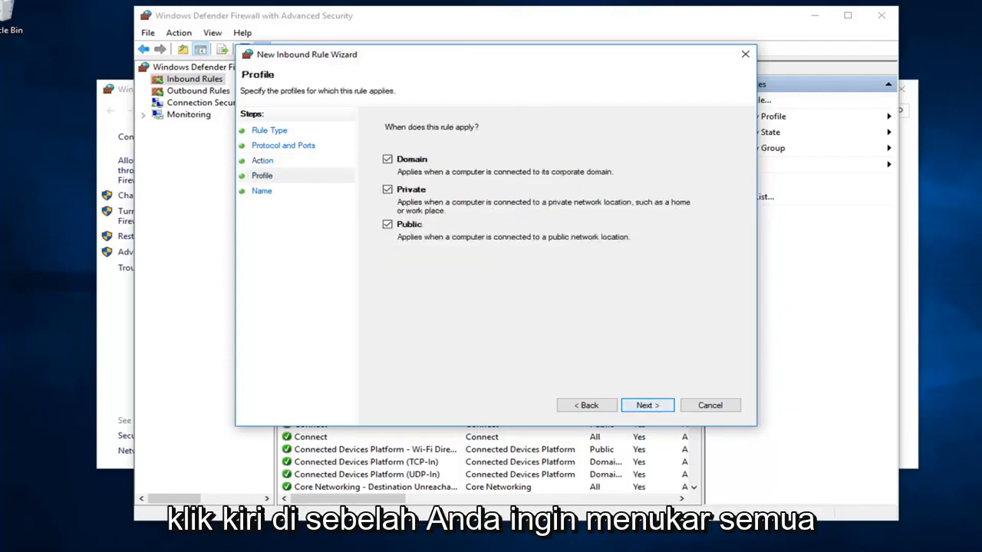
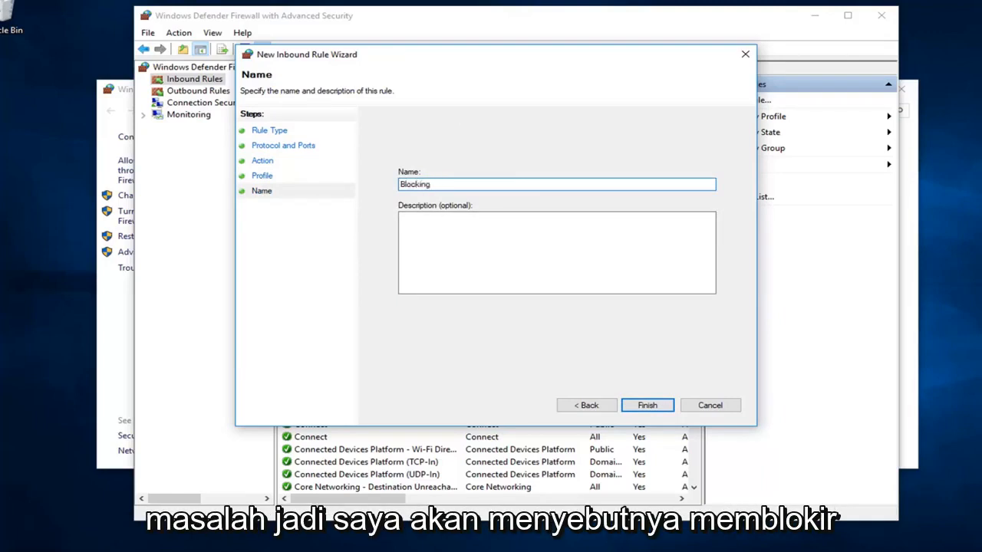
text( Whatever)
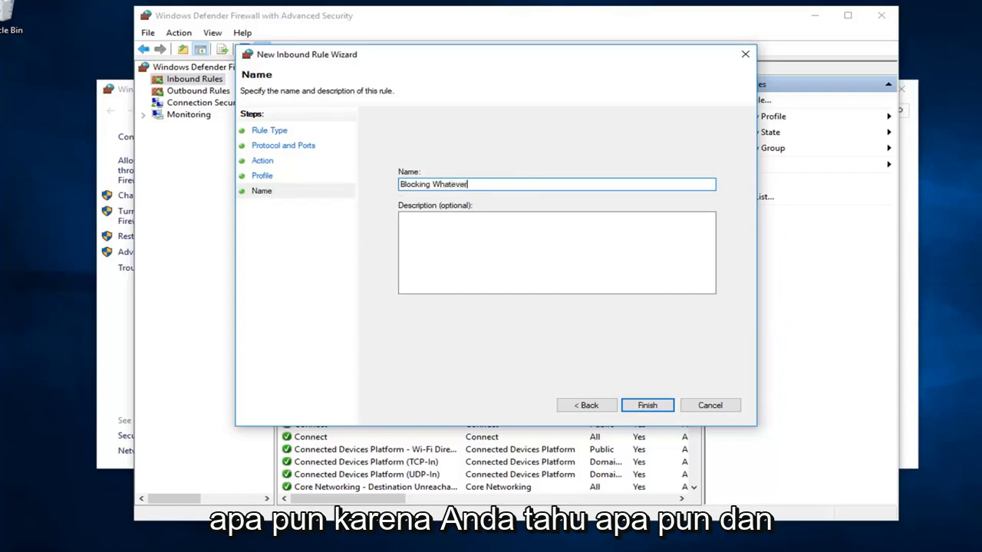
Finish the wizard with the rule named 'Blocking Whatever' and no description.
click(498, 215)
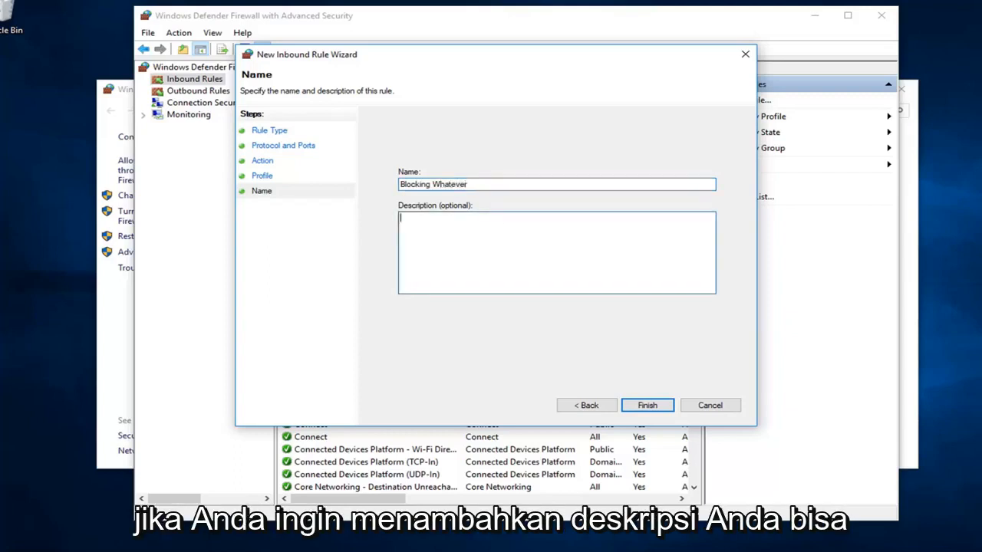
click(648, 406)
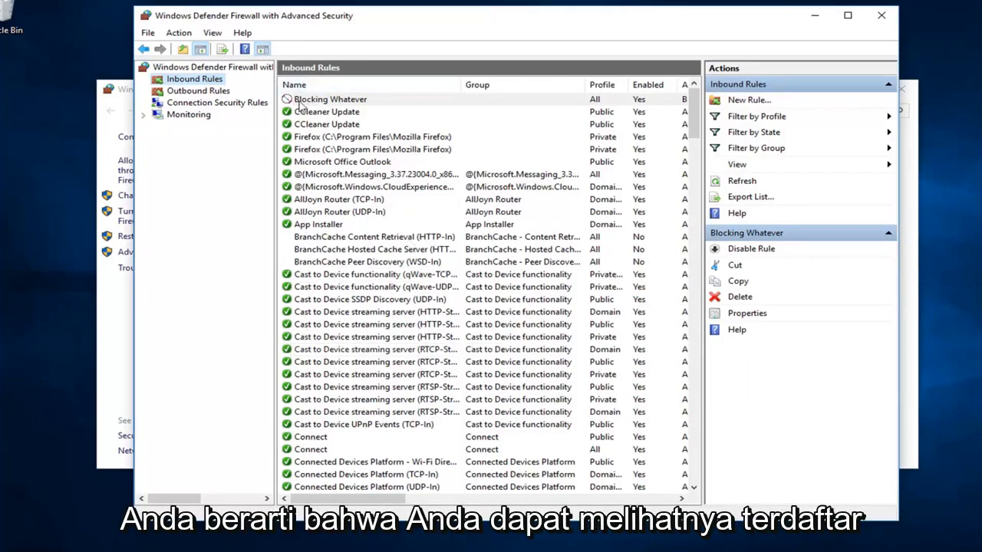
click(330, 100)
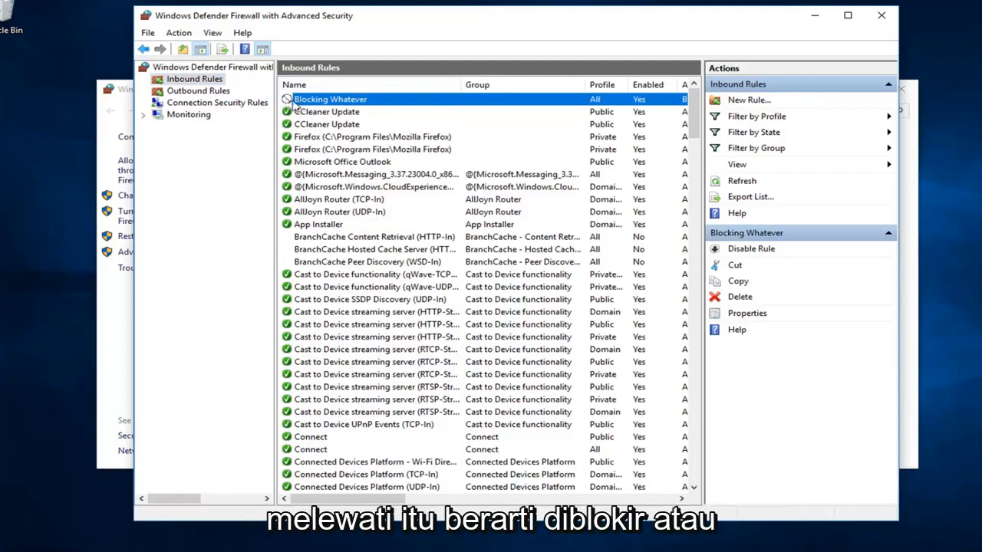
In the rule's properties, toggle Allow then back to Block the connection, check Programs and Services, and close.
double_click(342, 99)
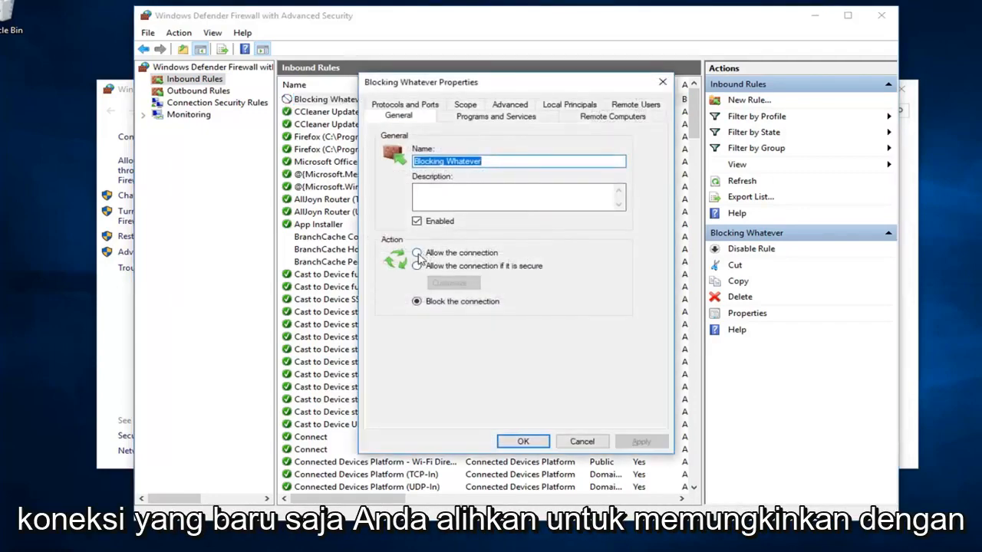
click(418, 253)
click(443, 305)
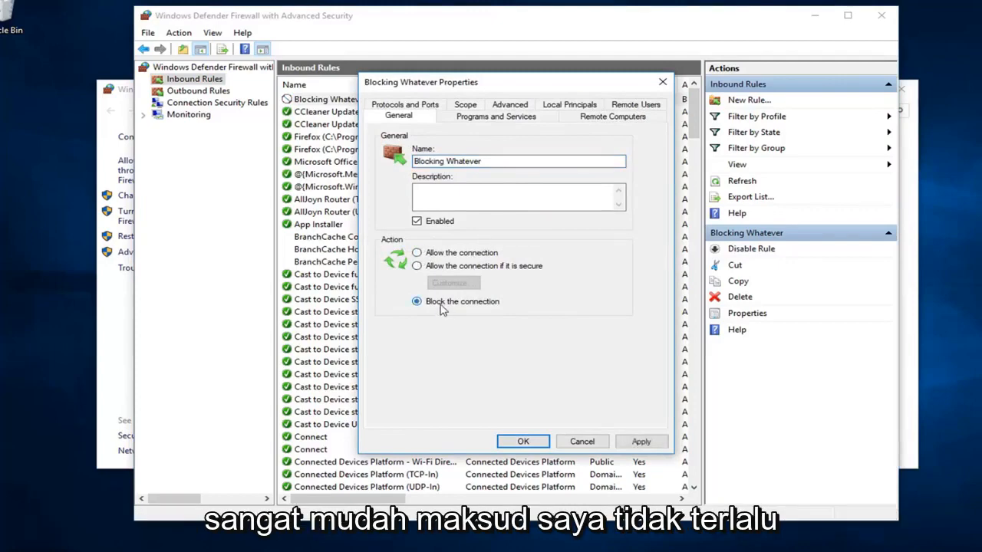
click(495, 116)
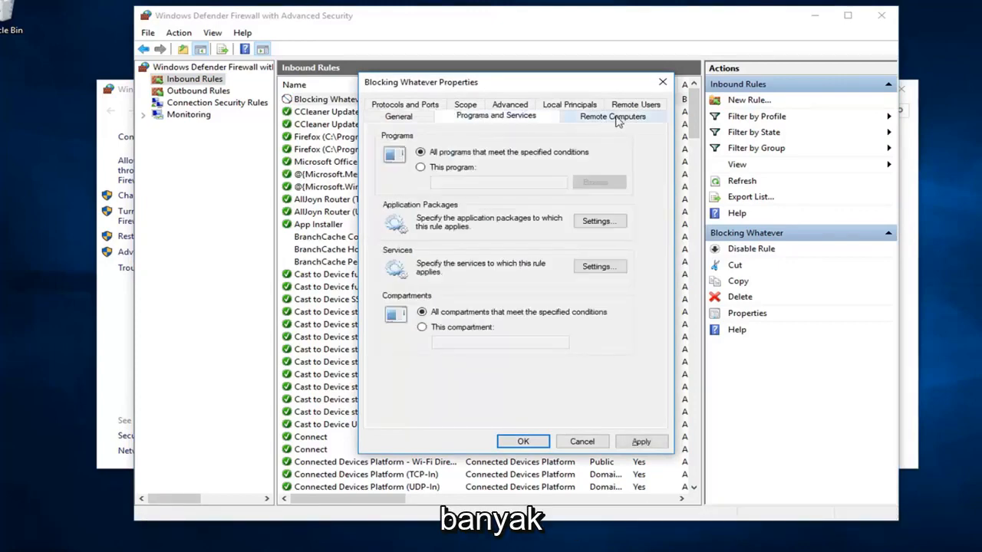
click(661, 82)
Dismiss the rule's context menu without deleting it and close the advanced firewall console.
right_click(380, 102)
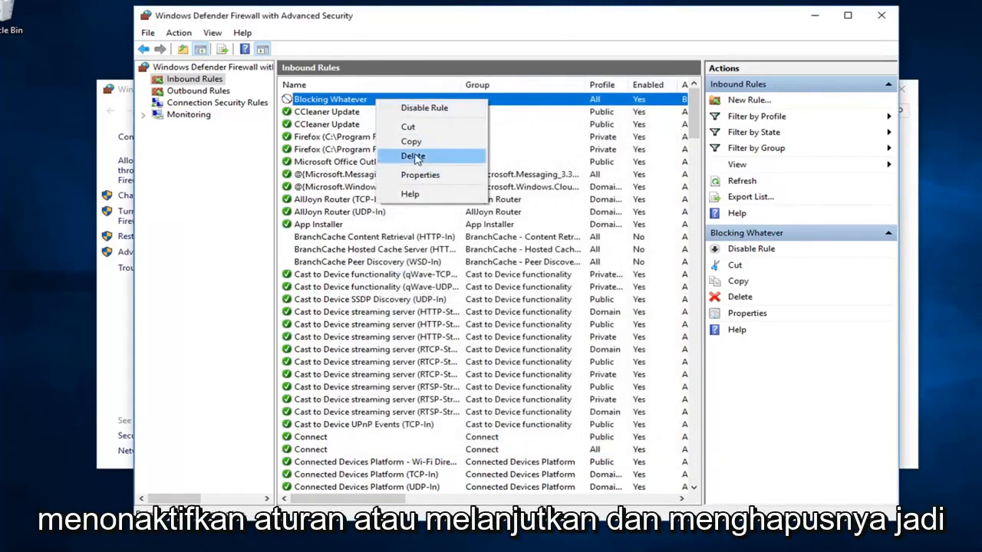
click(338, 163)
scroll(337, 167, down, 8)
scroll(337, 173, down, 5)
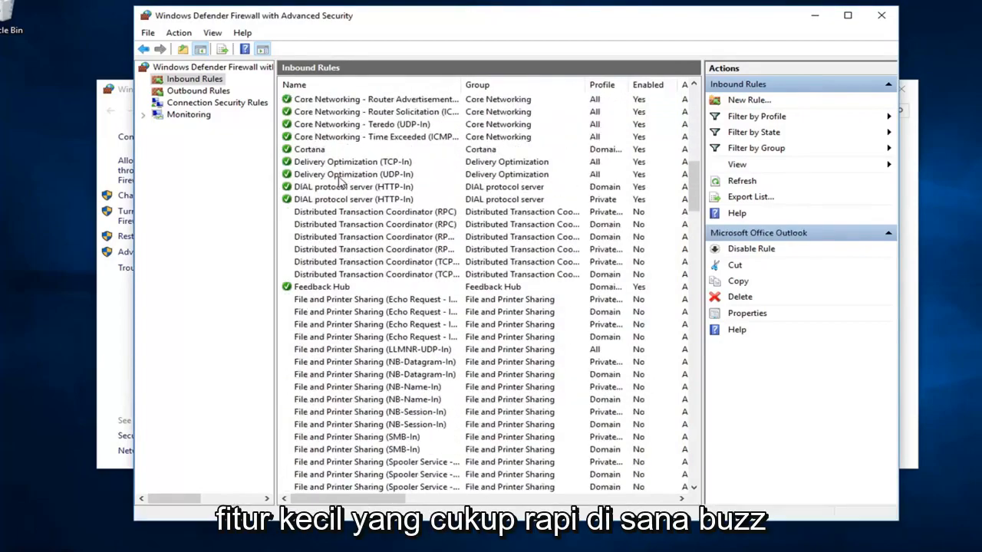
scroll(339, 180, up, 5)
scroll(340, 179, up, 1)
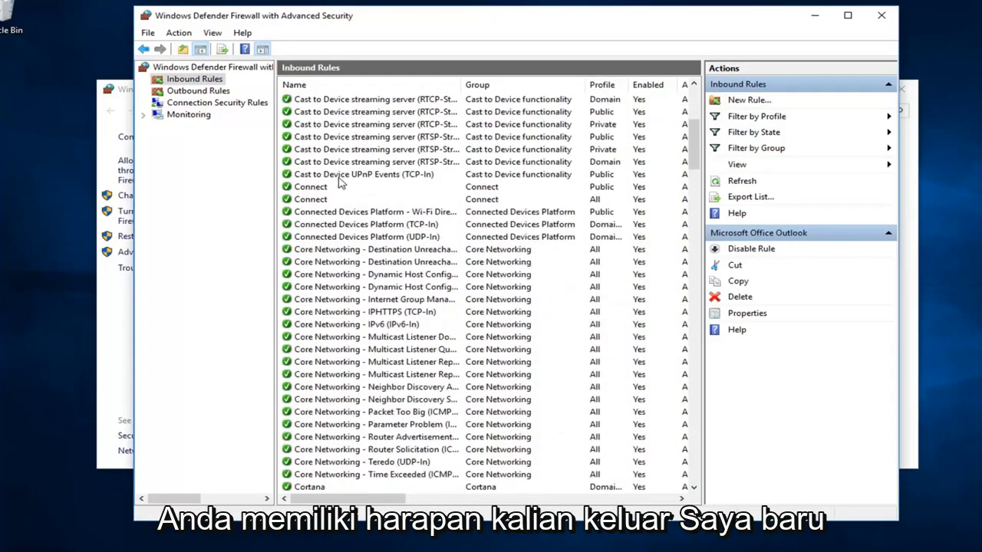
scroll(340, 179, up, 5)
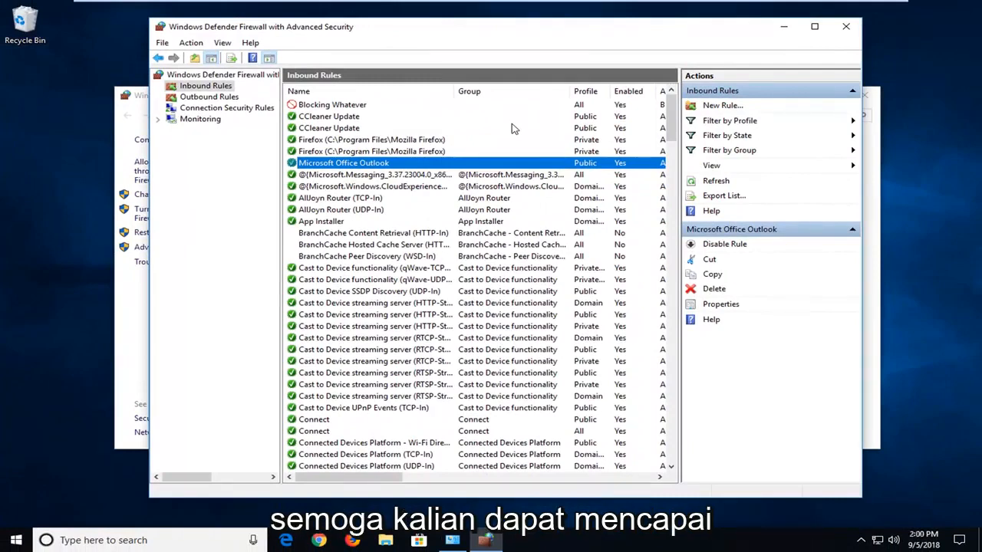
click(847, 29)
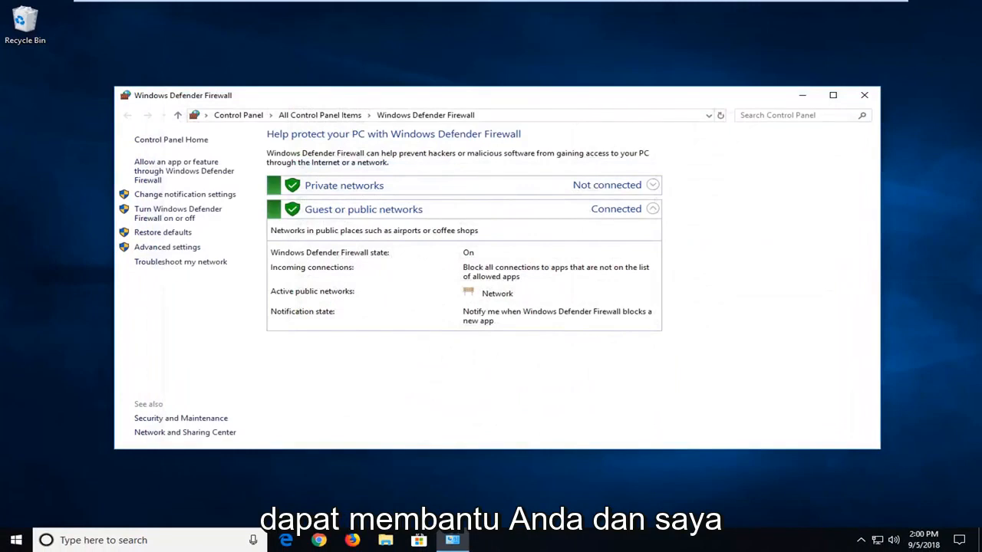